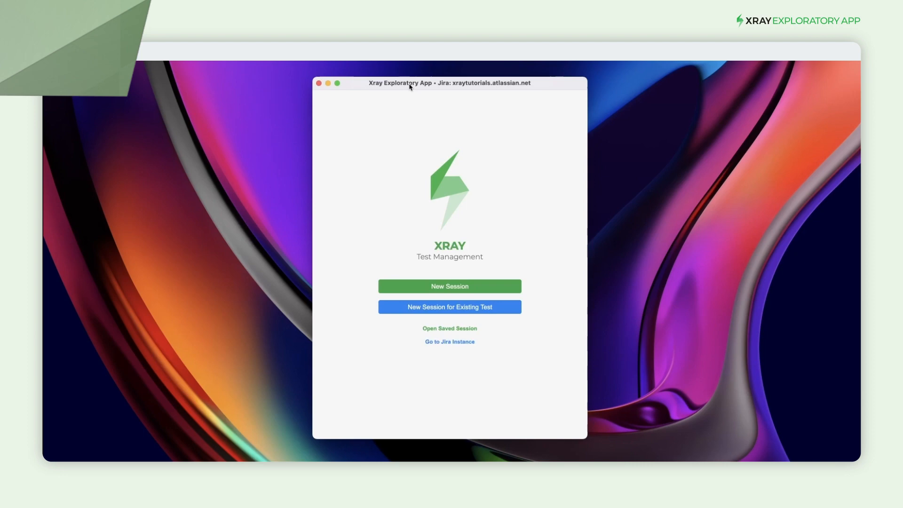
- Load TODO_TestSession.test from Downloads via Open Saved Session
click(152, 57)
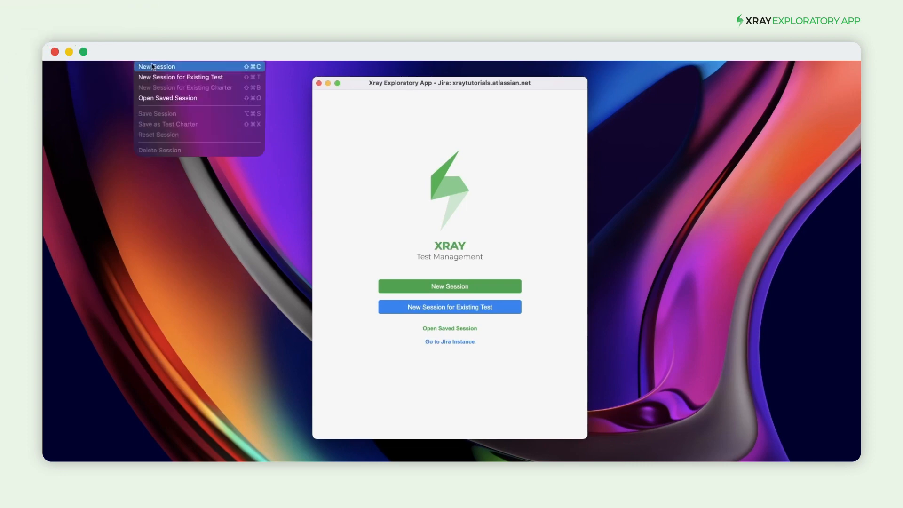
click(217, 99)
click(385, 226)
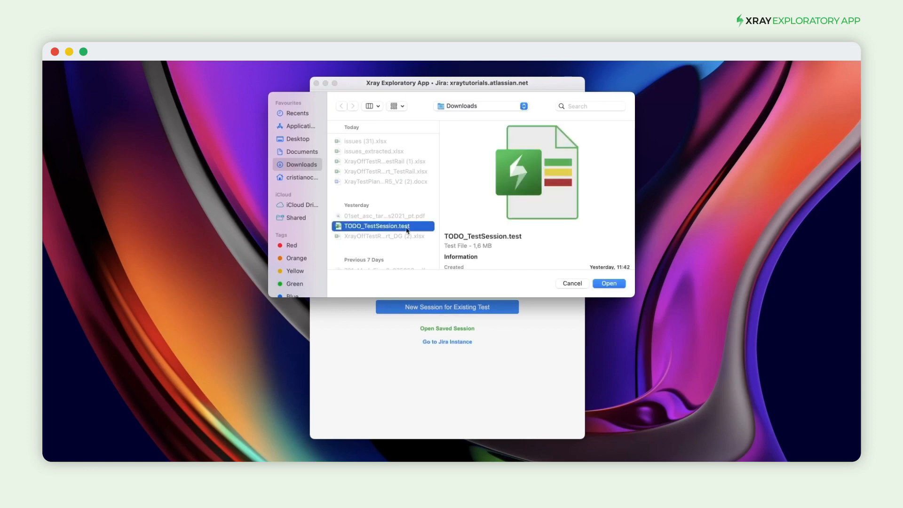
click(608, 284)
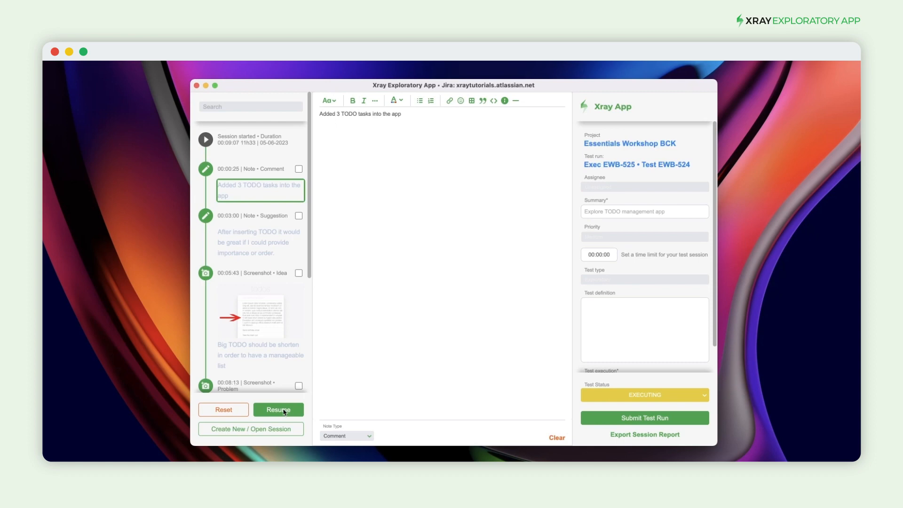
scroll(265, 269, down, 5)
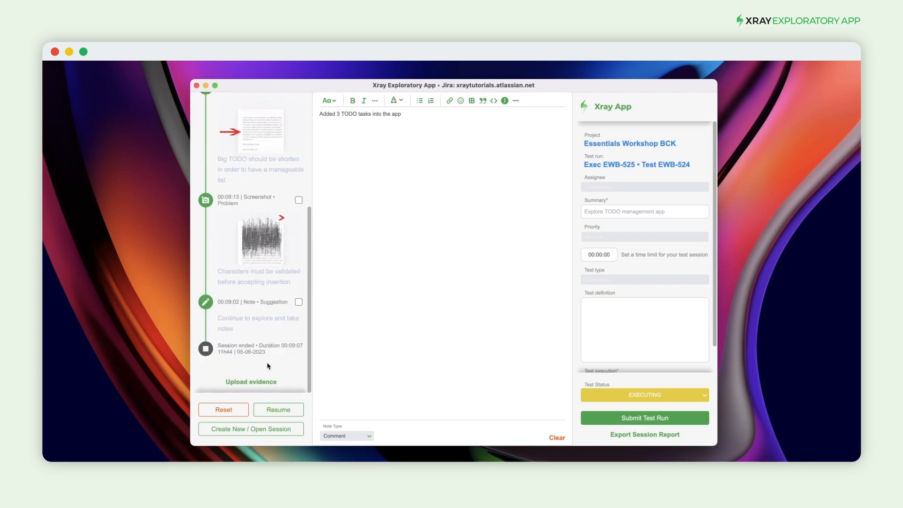
- Resume the session recording Screen 1 and show its Timeline
click(276, 411)
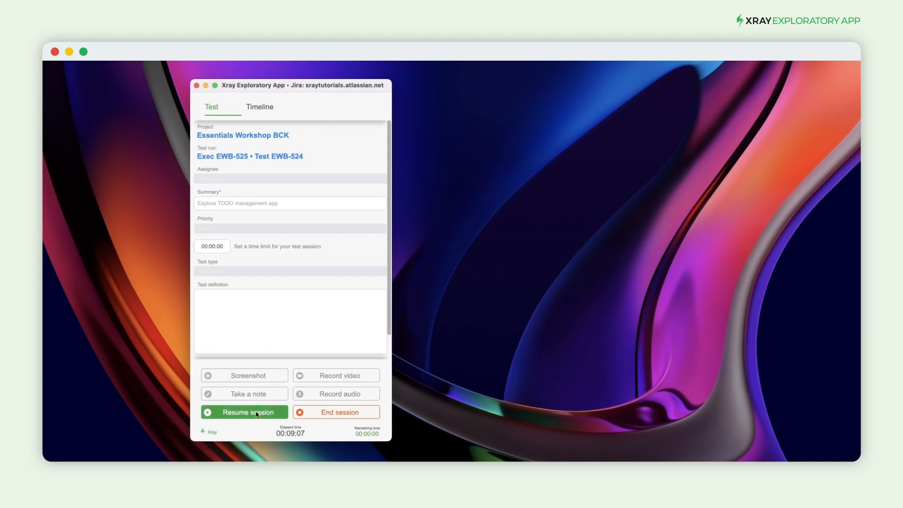
click(247, 412)
click(286, 215)
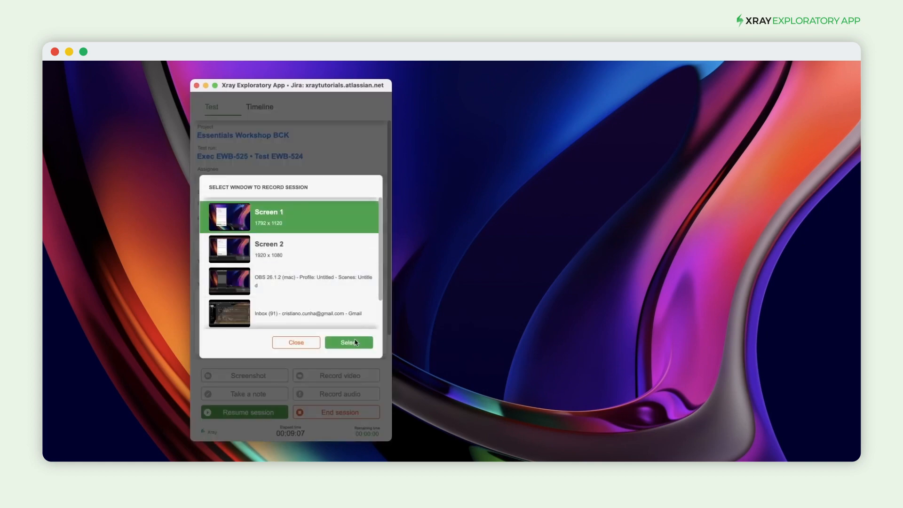
click(349, 341)
click(258, 107)
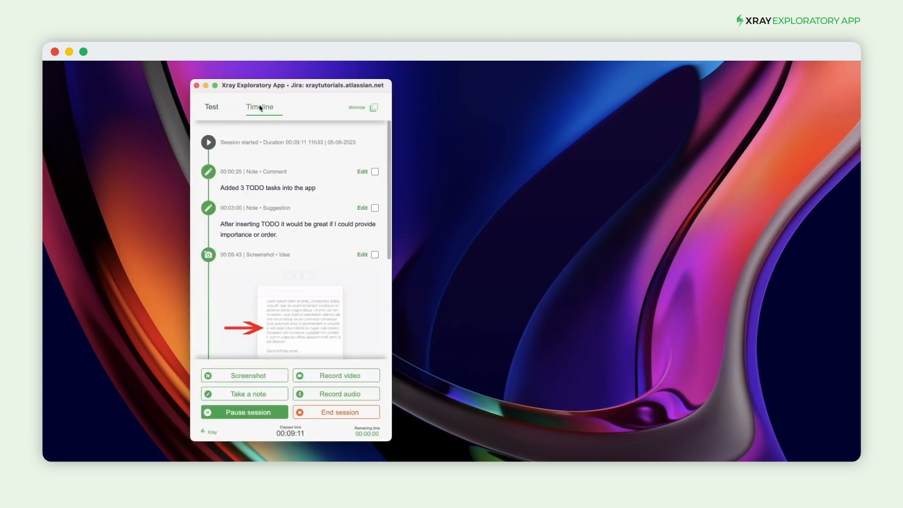
scroll(282, 247, down, 8)
- Save a Positive second-half note with 'starting' in bold, then end the session
click(265, 394)
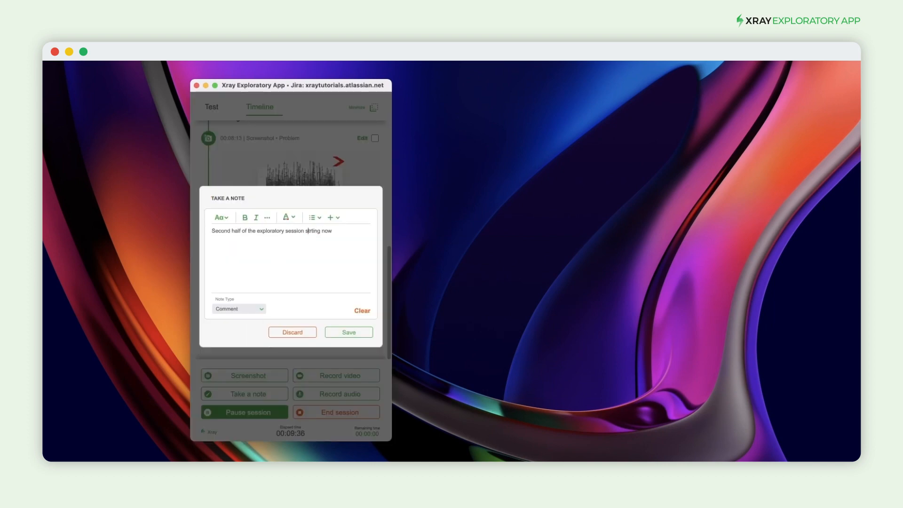
key(super+b)
click(240, 309)
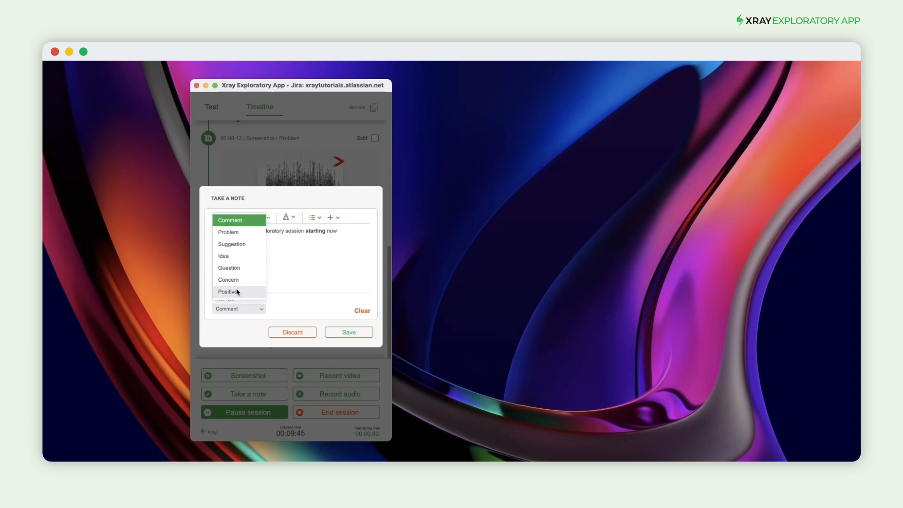
click(237, 291)
click(342, 333)
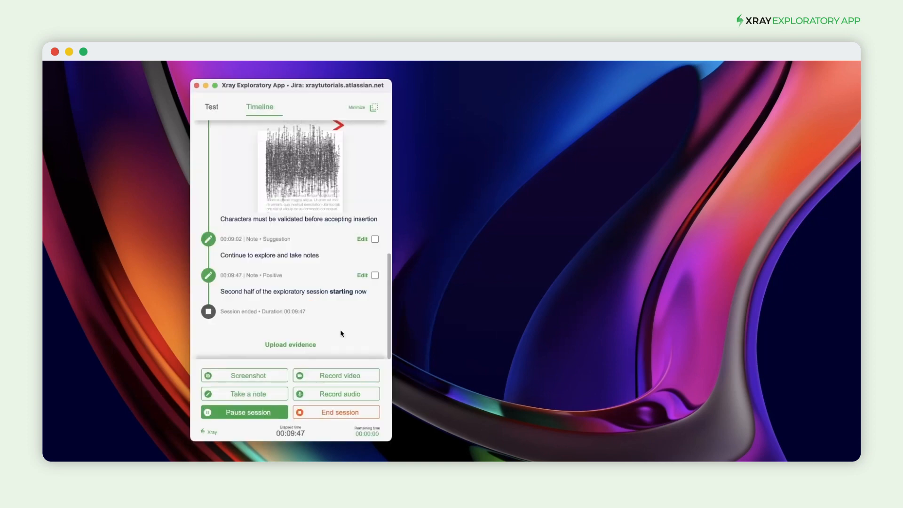
click(343, 415)
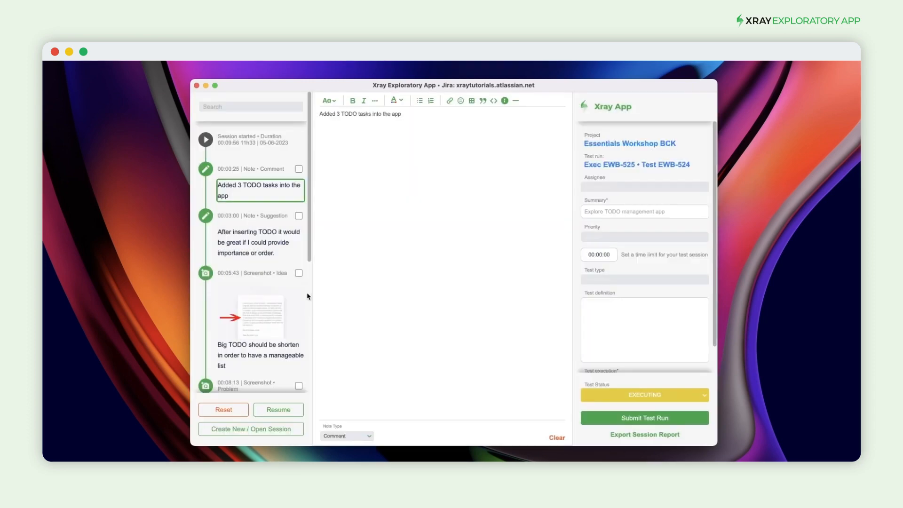
- Save Session locally so it is kept on the computer, not submitted to Jira
click(176, 61)
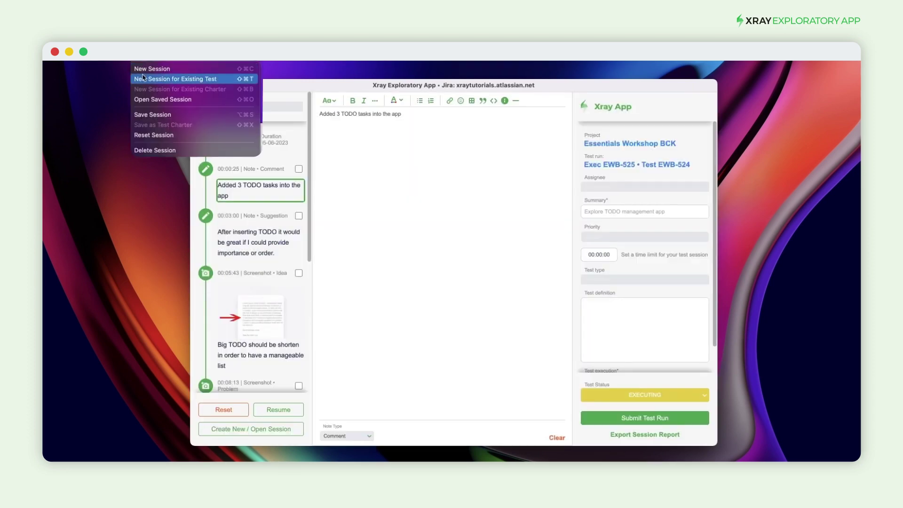
click(176, 117)
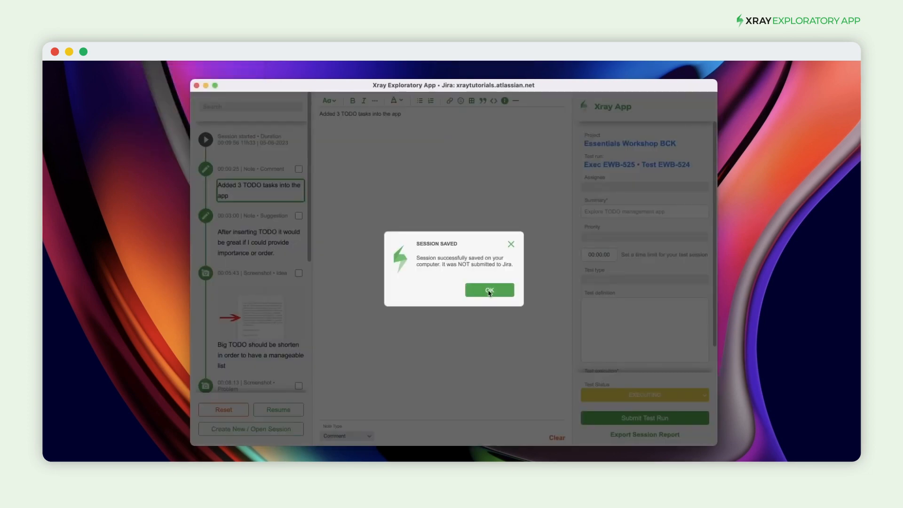